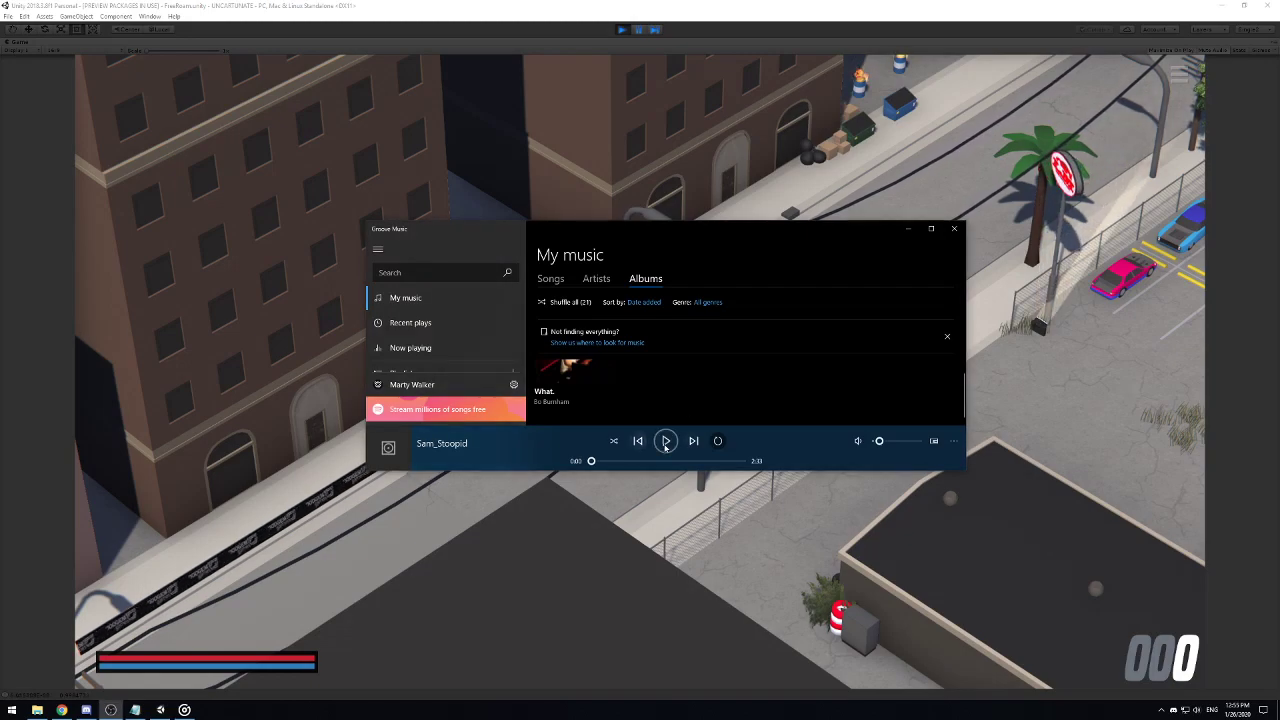
Close the Groove Music player window that covers Unity's Game view.
click(724, 543)
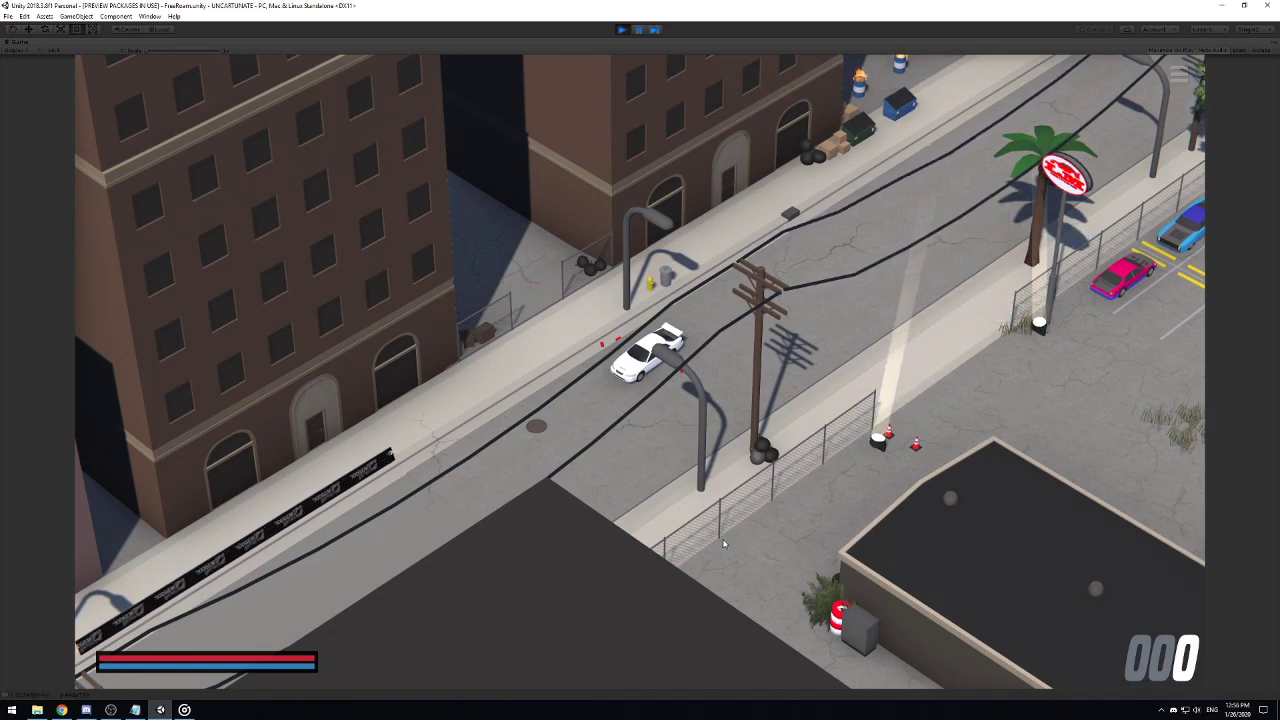
Drive the white car up the street, past the tree and building, braking at the intersection.
key(w)
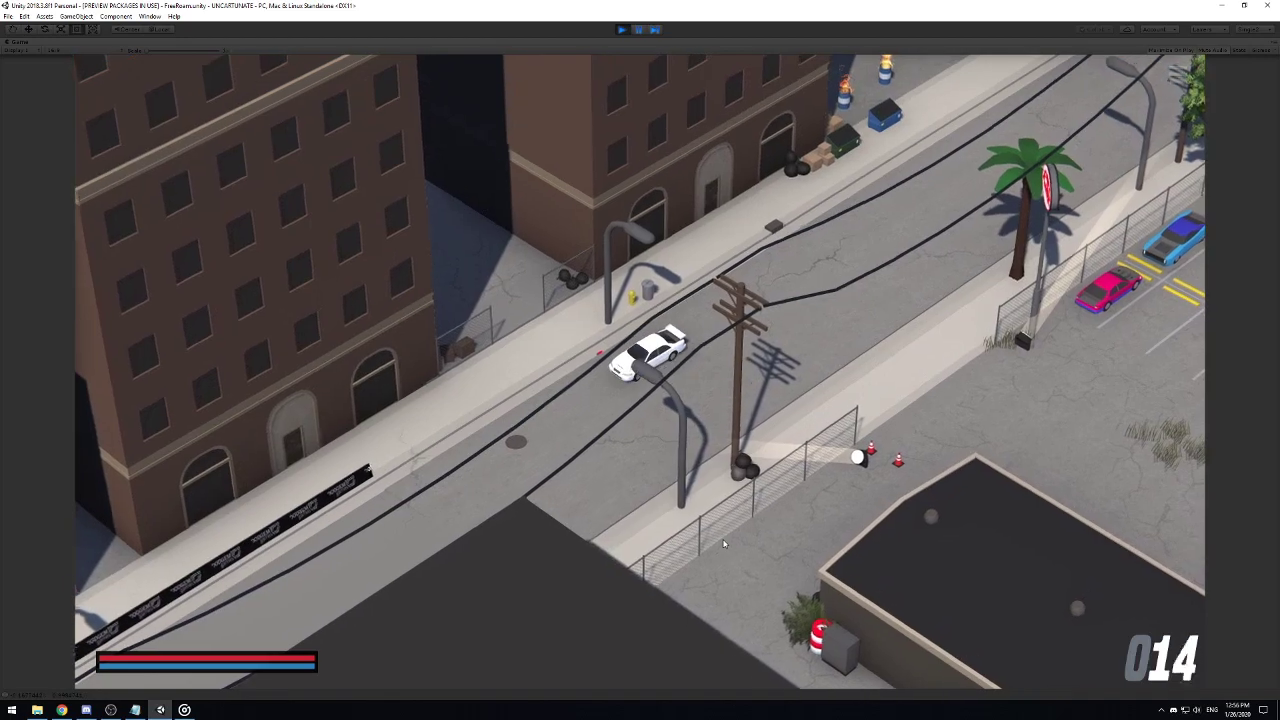
key(w)
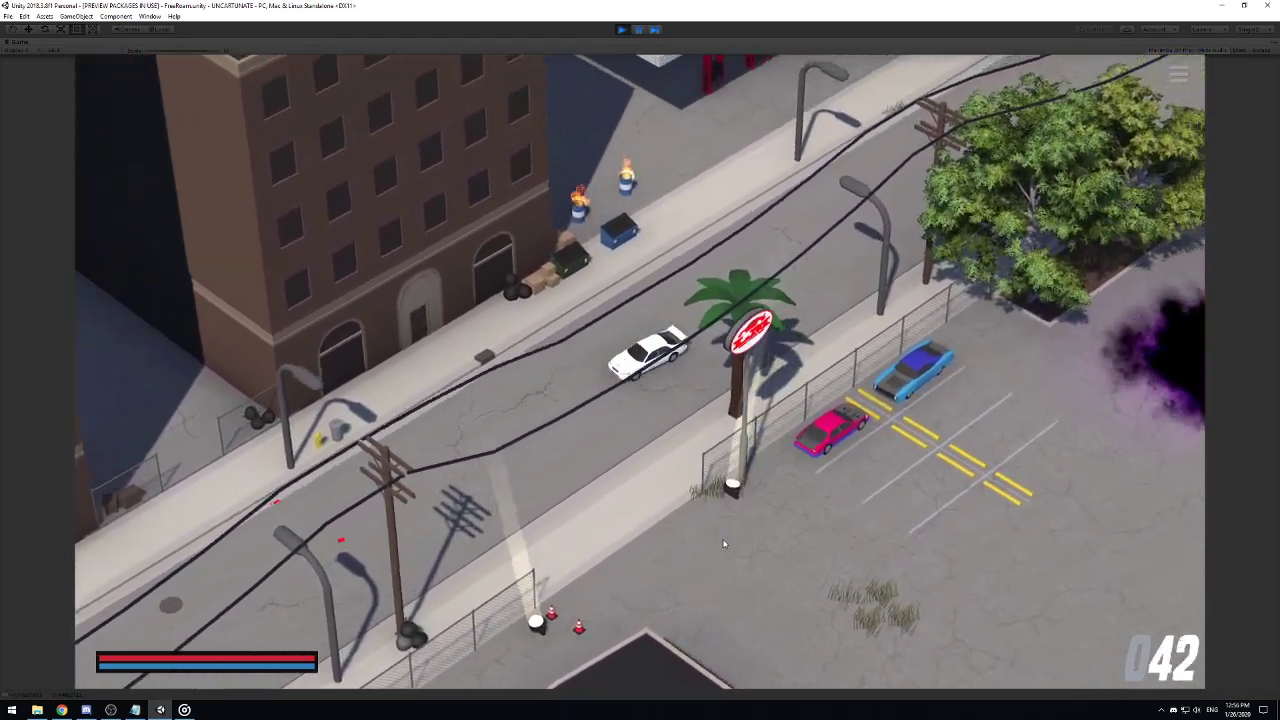
key(s)
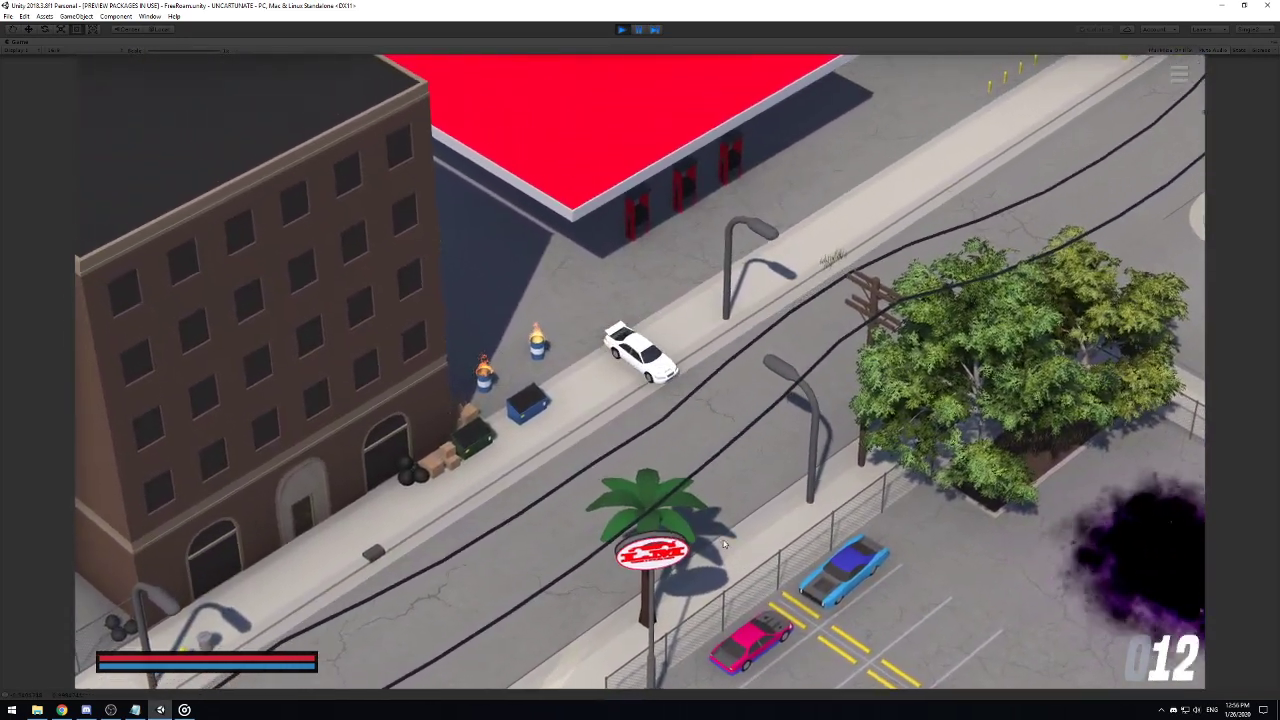
key(w)
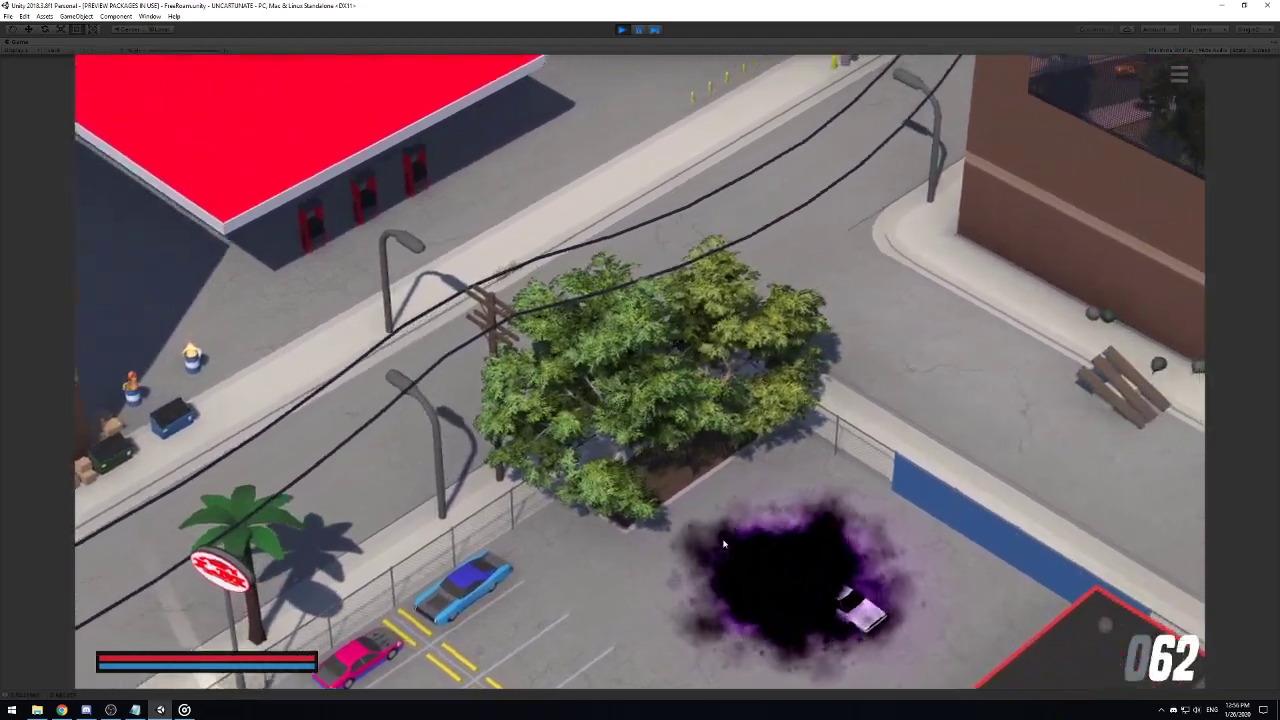
key(w)
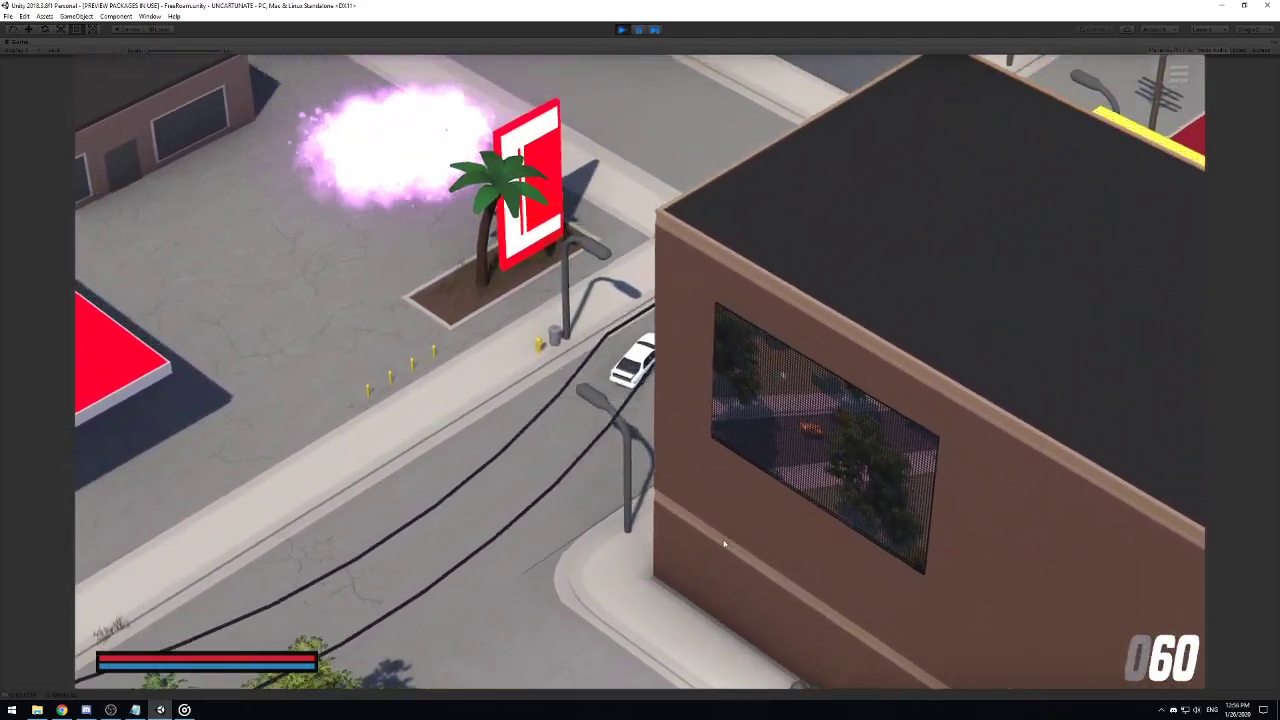
key(s)
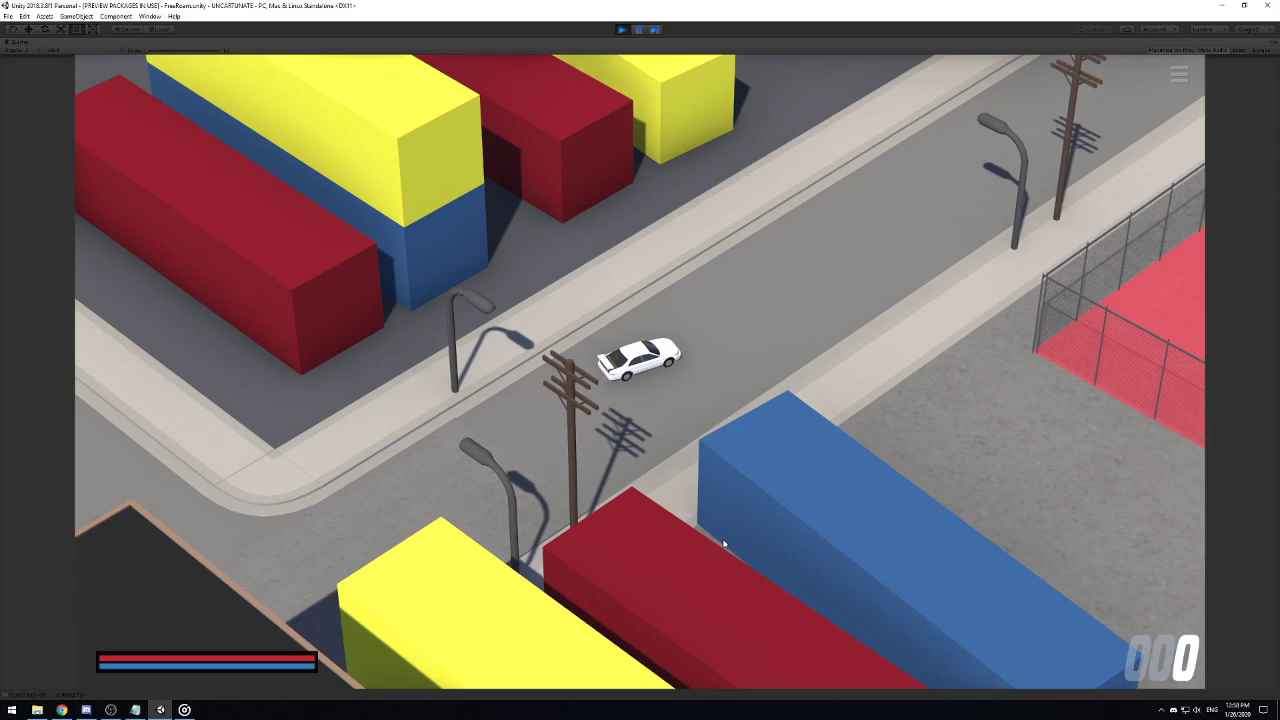
Accelerate away from the containers, turn east and drive down the street.
key(w)
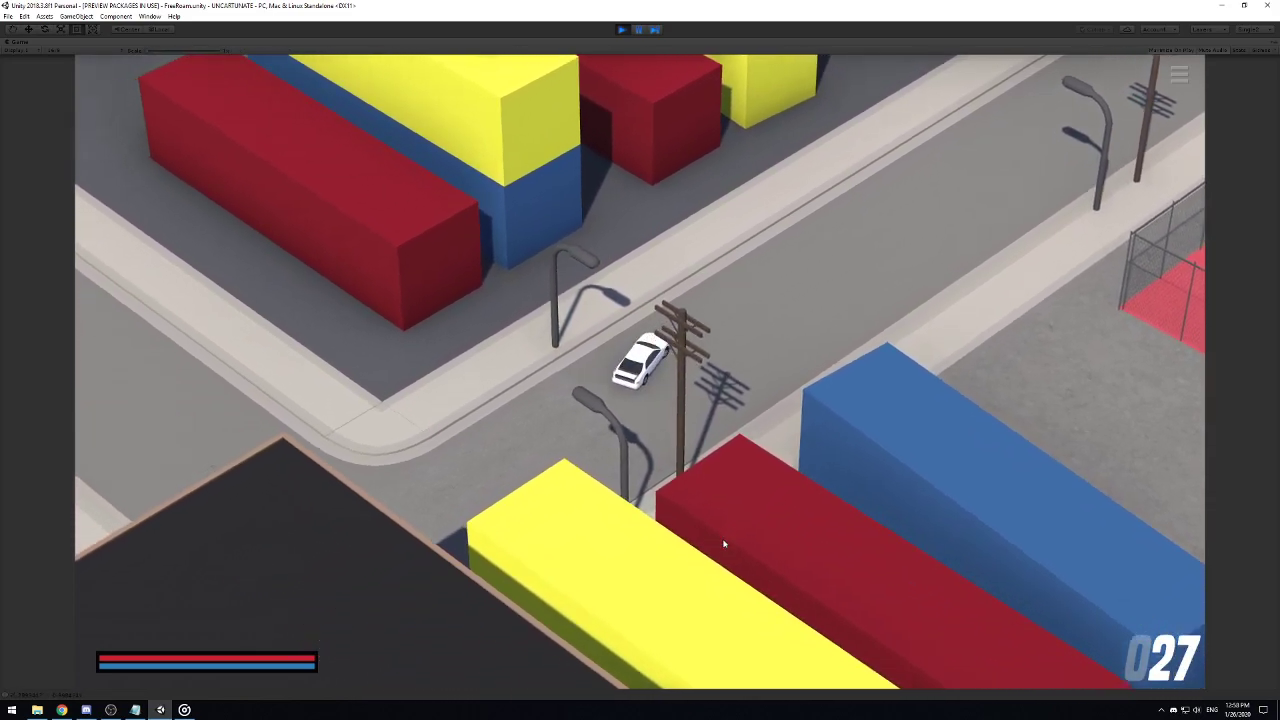
key(a)
key(w)
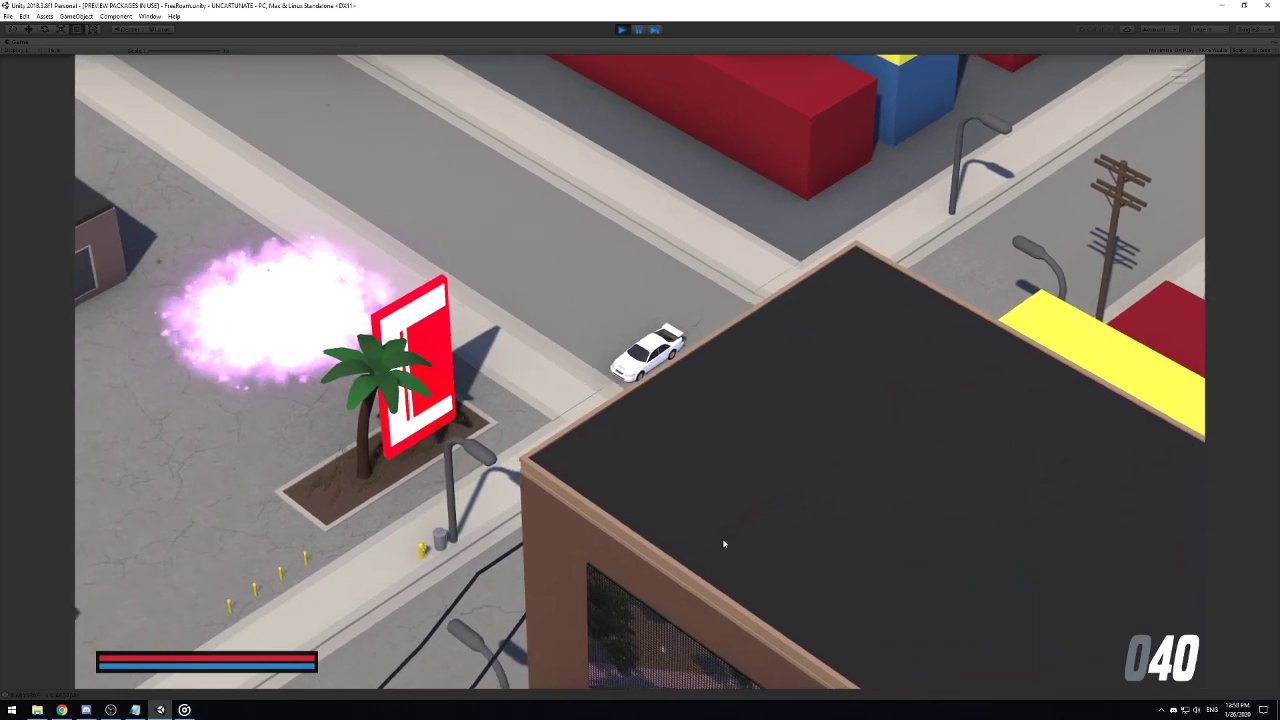
key(w)
key(w)
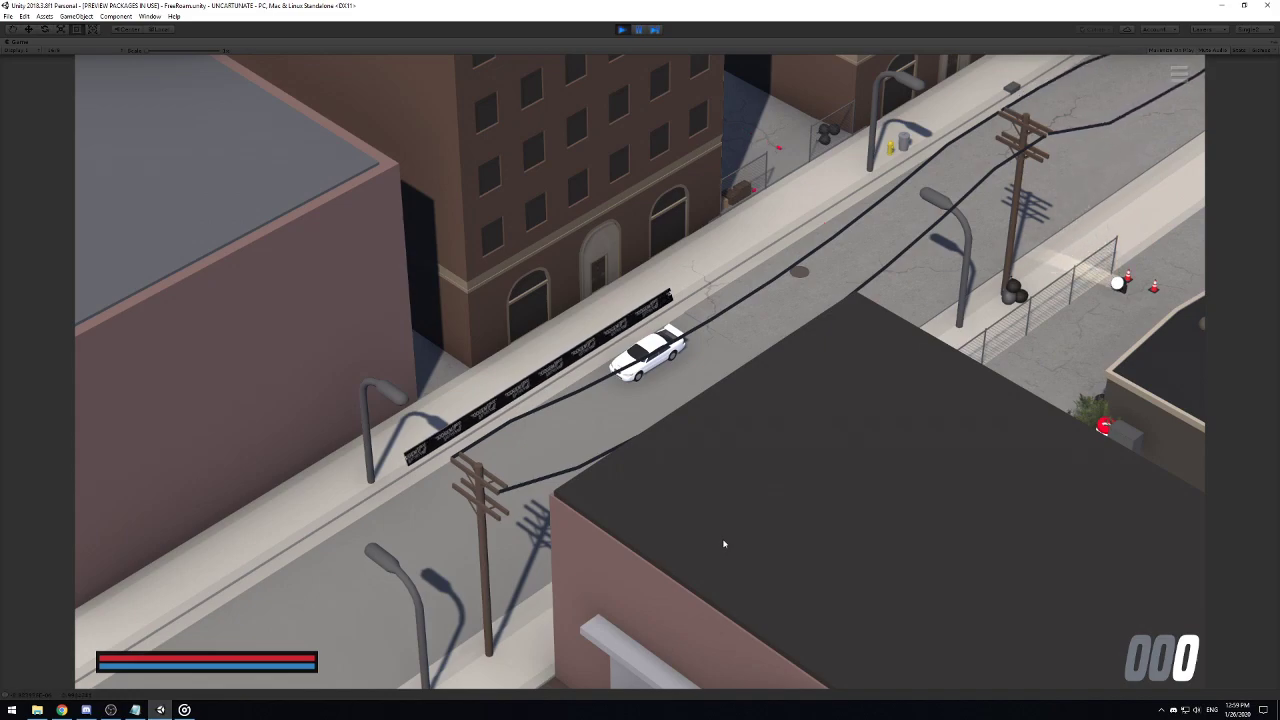
Drive along the street, swing toward the sidewalk, then speed past the parking lot.
key(w)
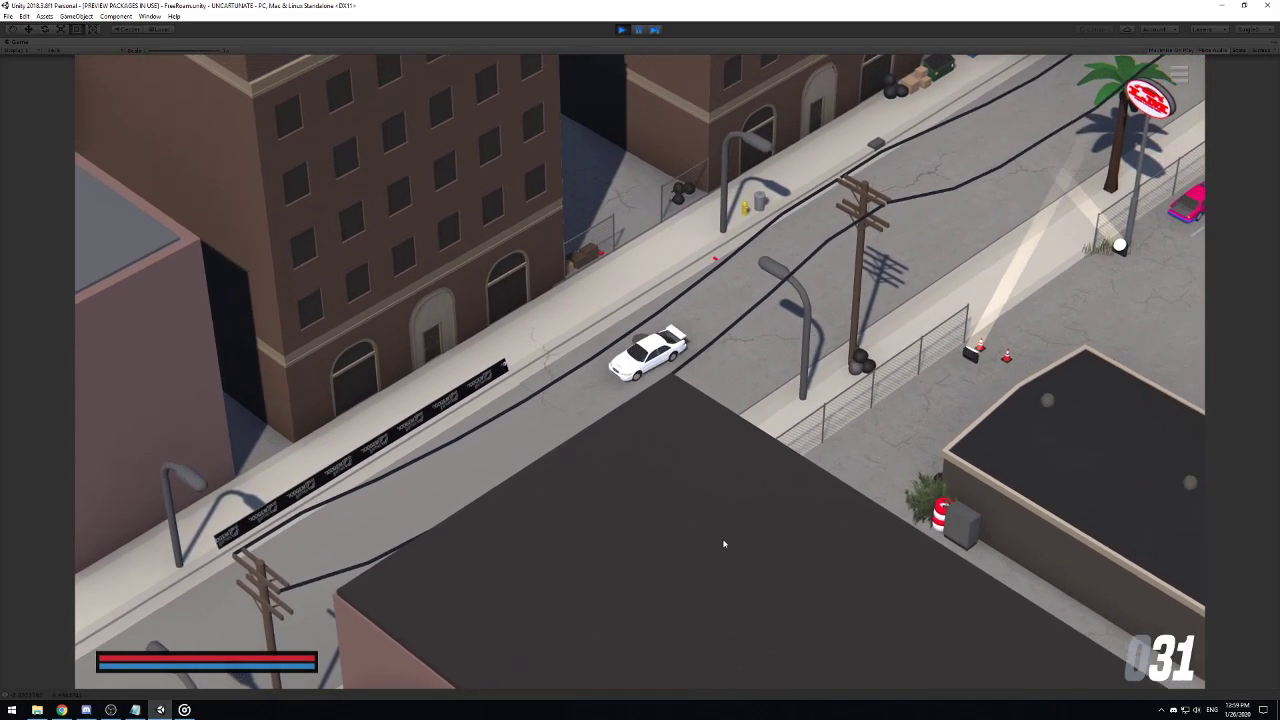
key(s)
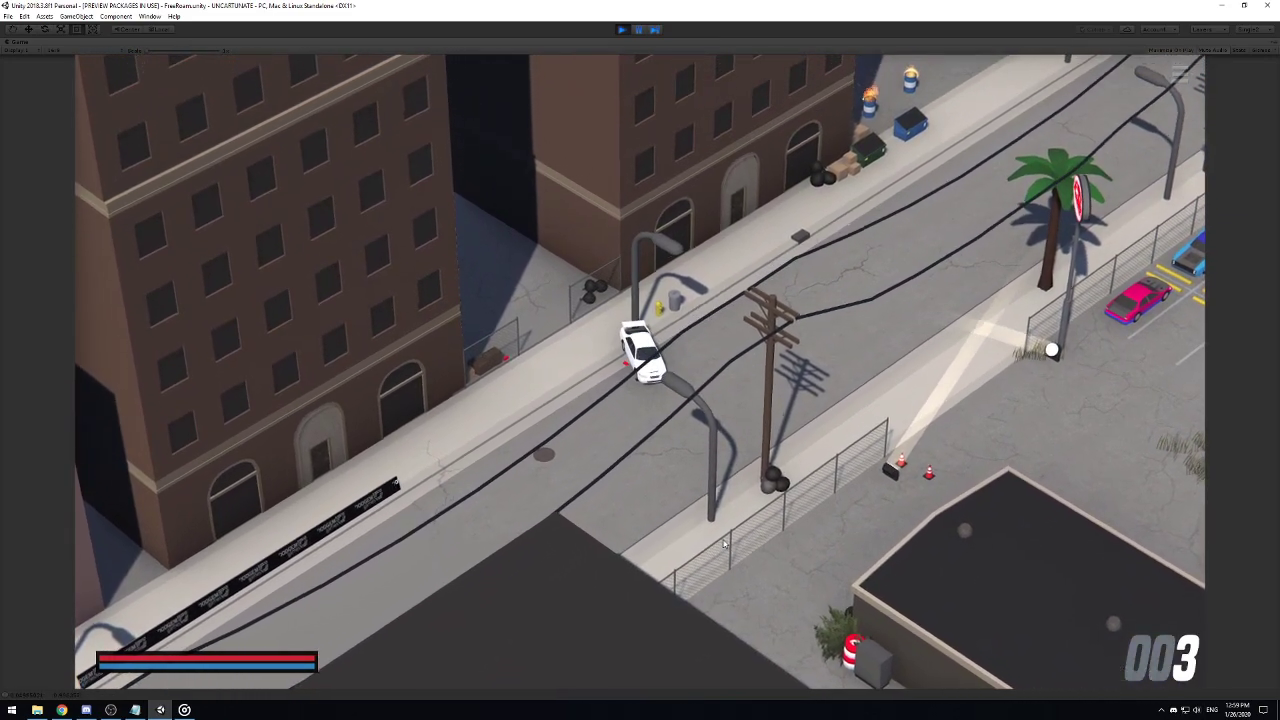
key(w)
key(s)
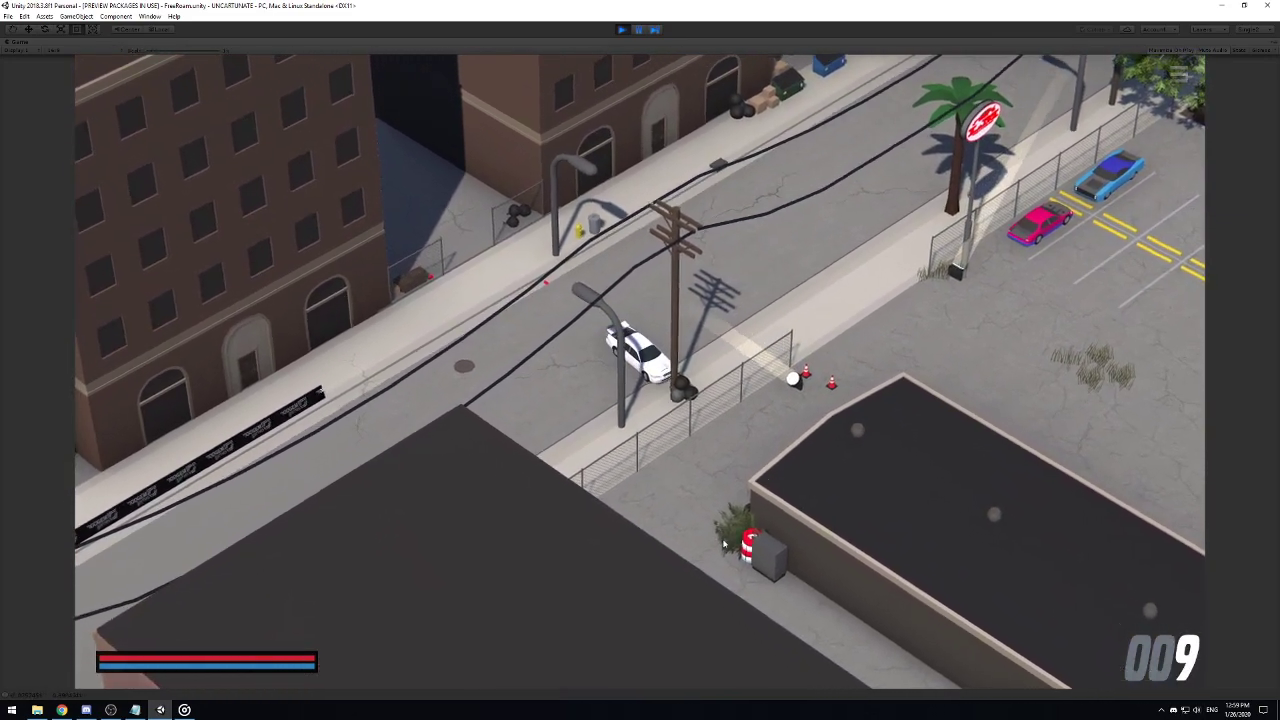
key(w)
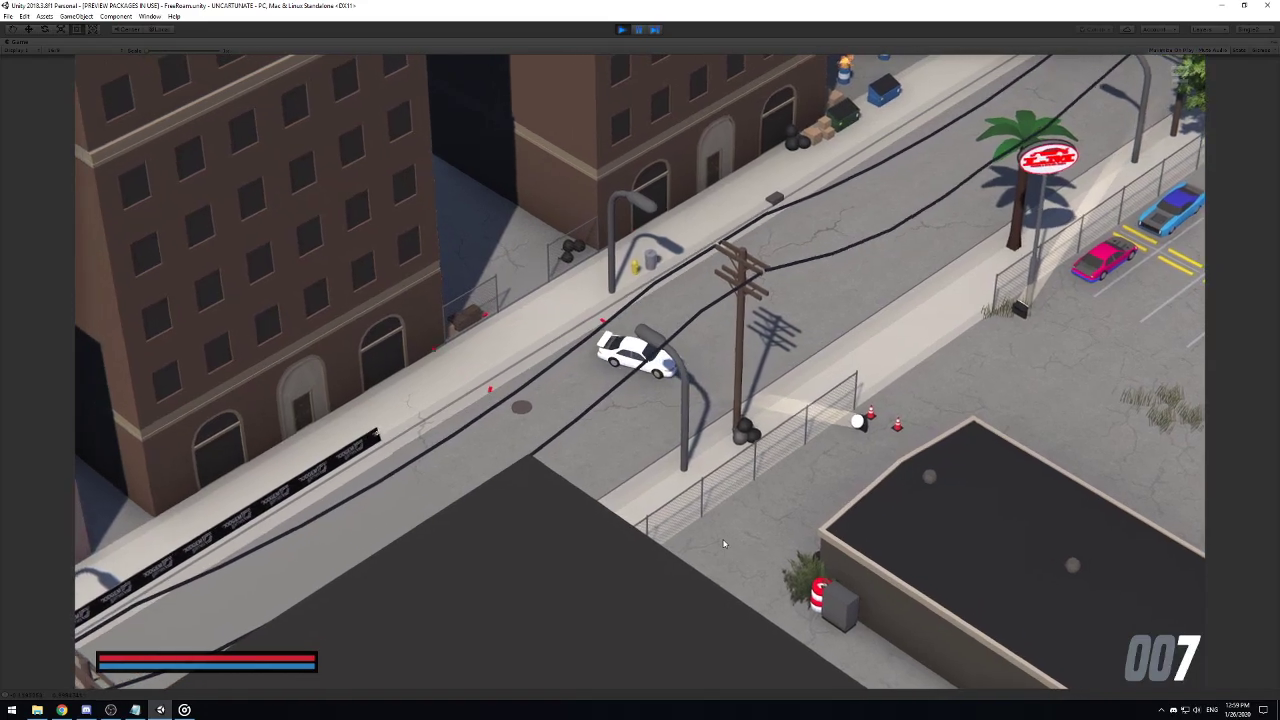
key(w)
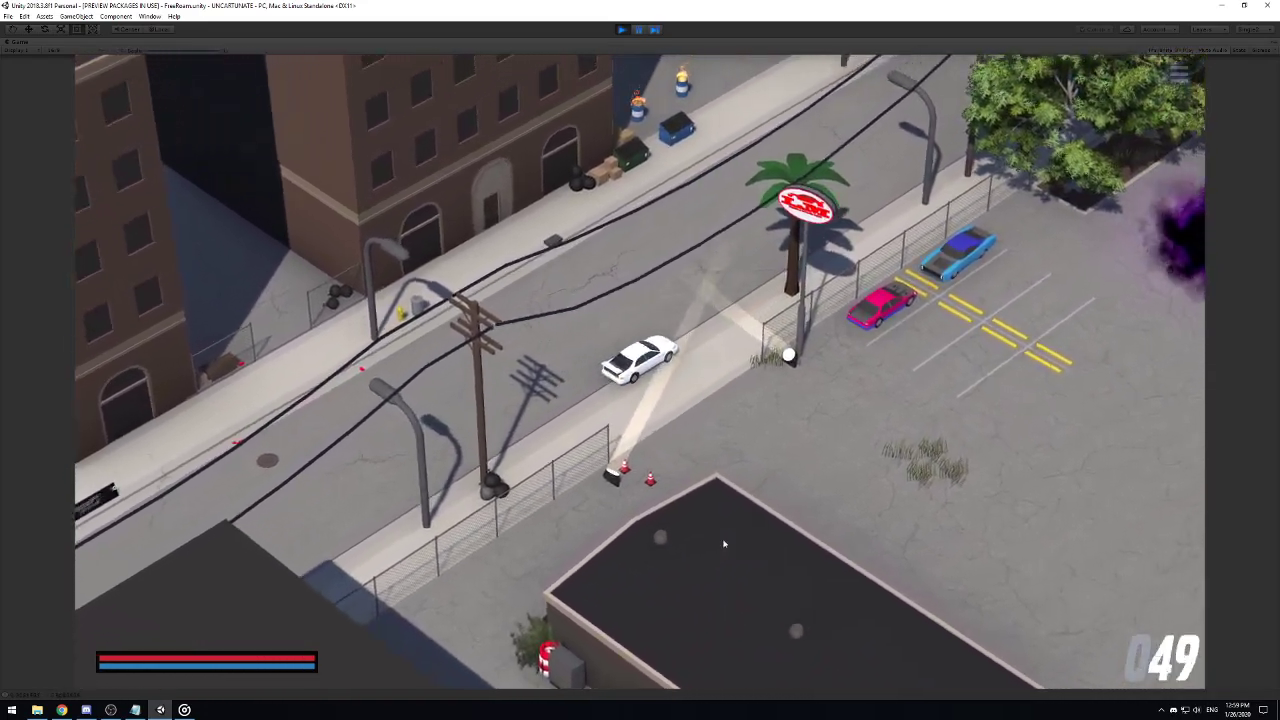
key(w)
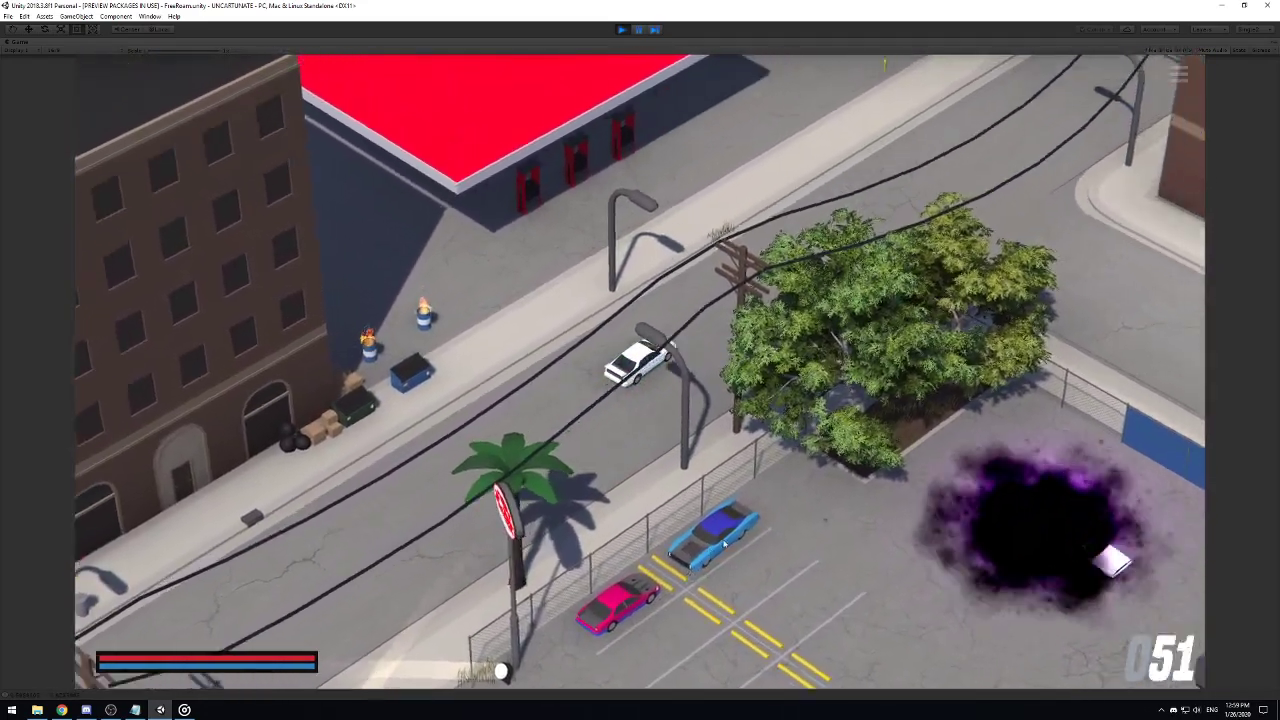
Pass the tree, bump the building, back off and creep toward the Demo Derby marker.
key(w)
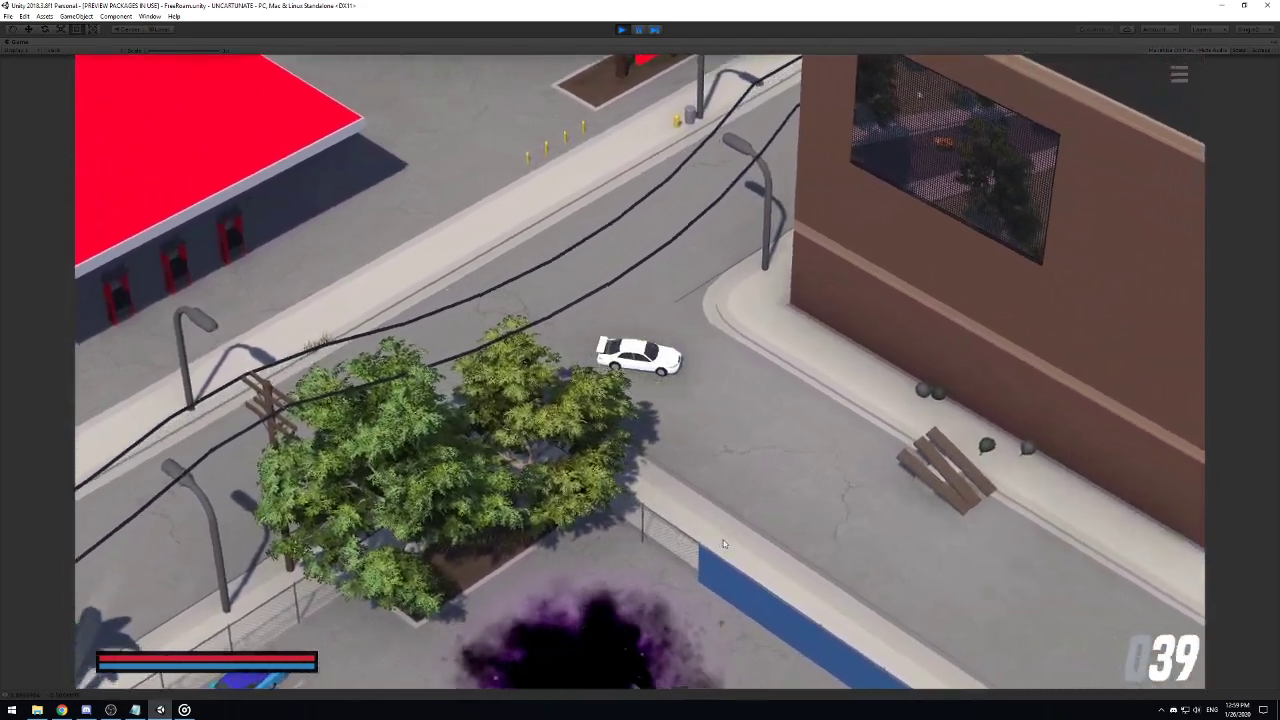
key(w)
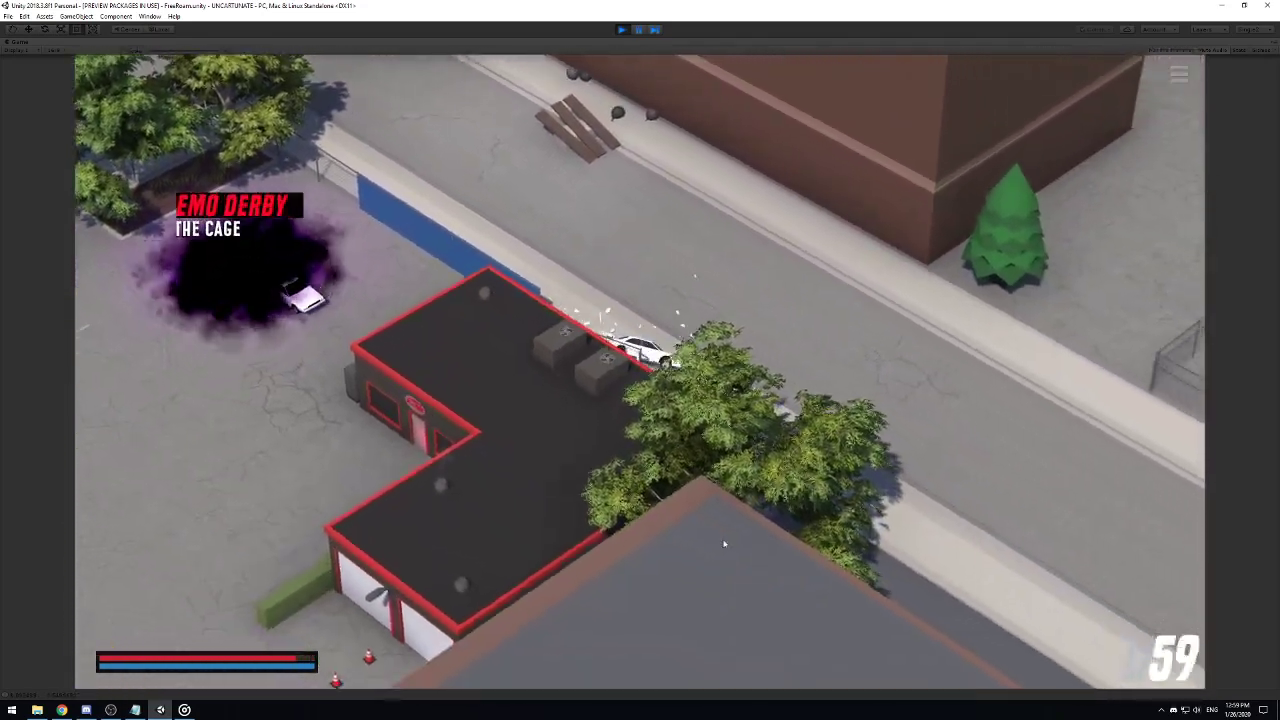
key(w)
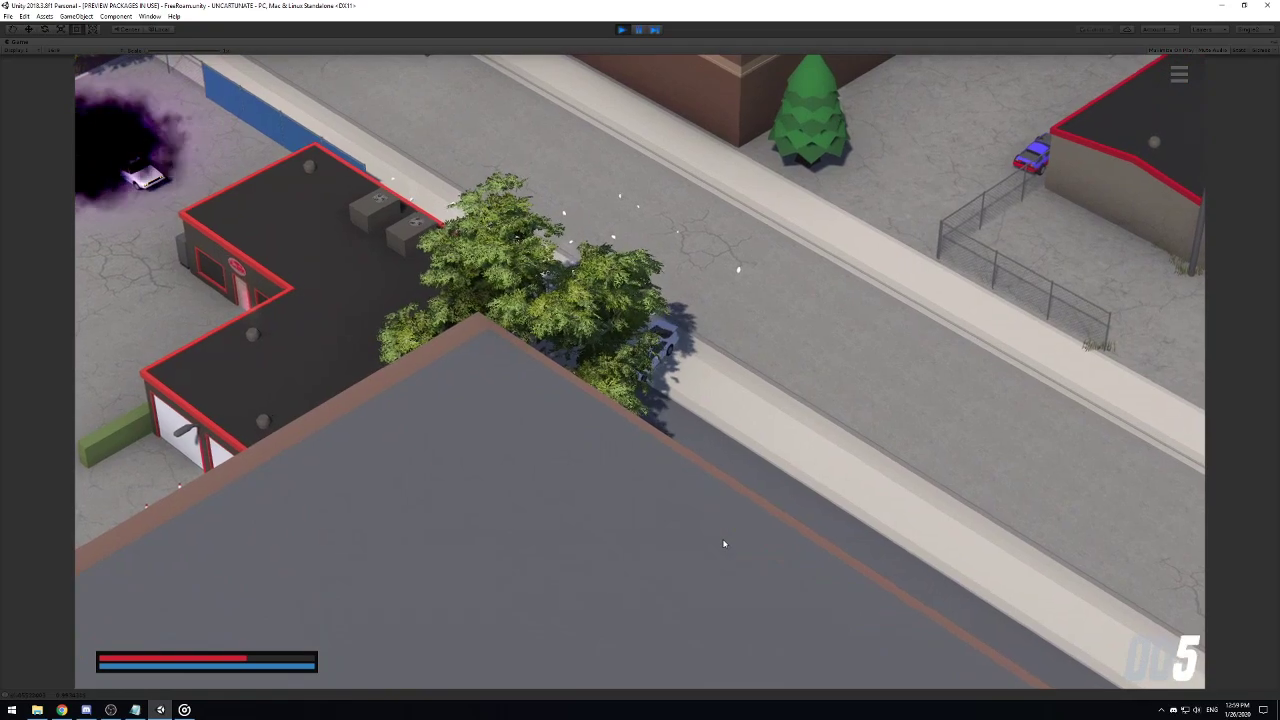
key(w)
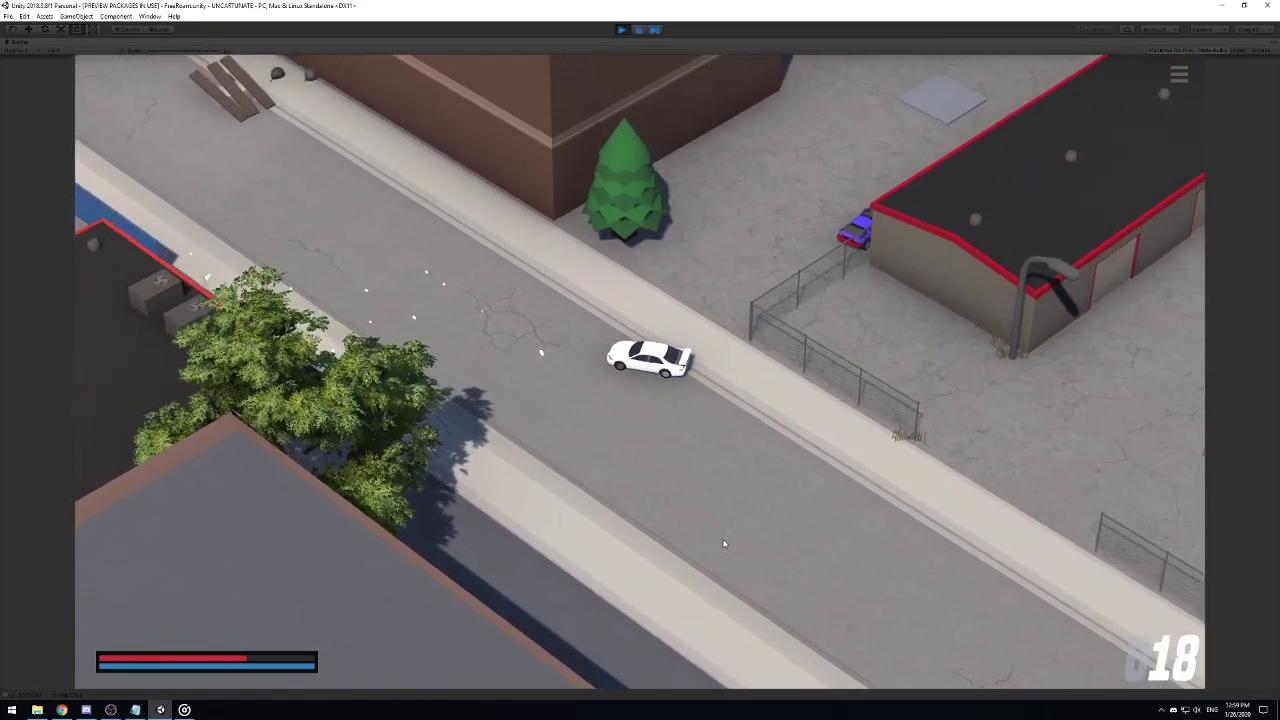
key(w)
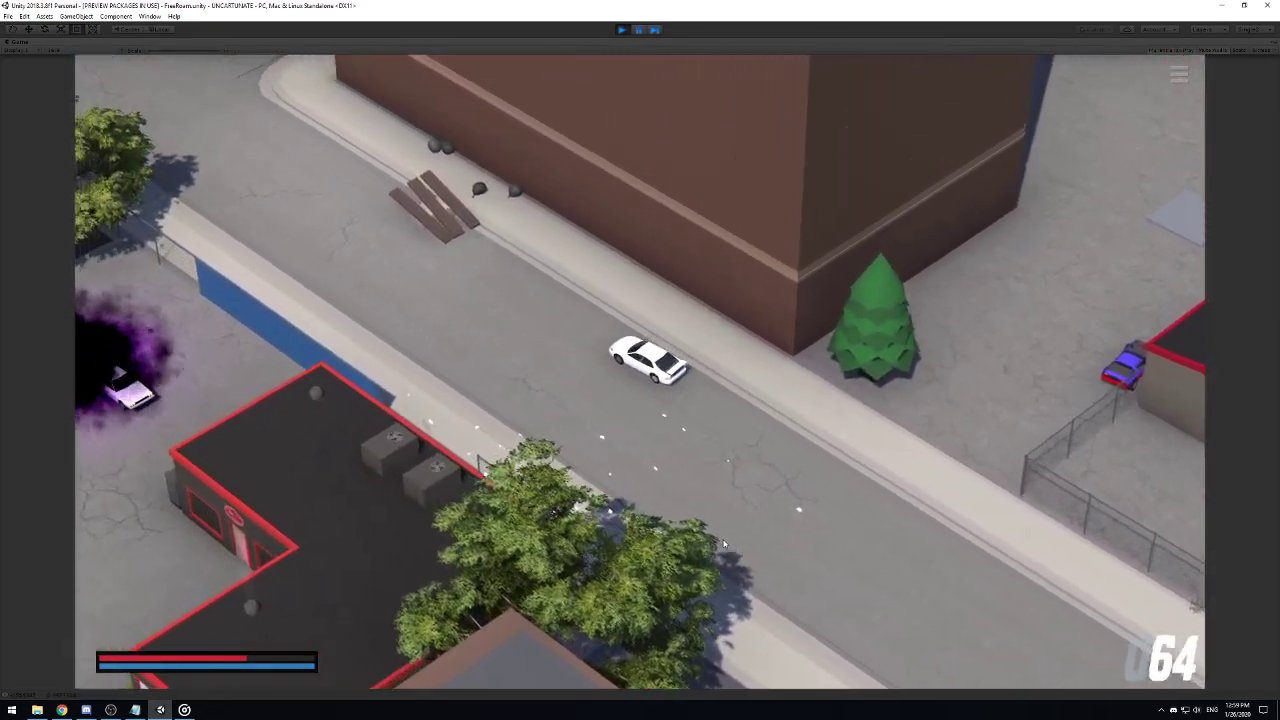
key(s)
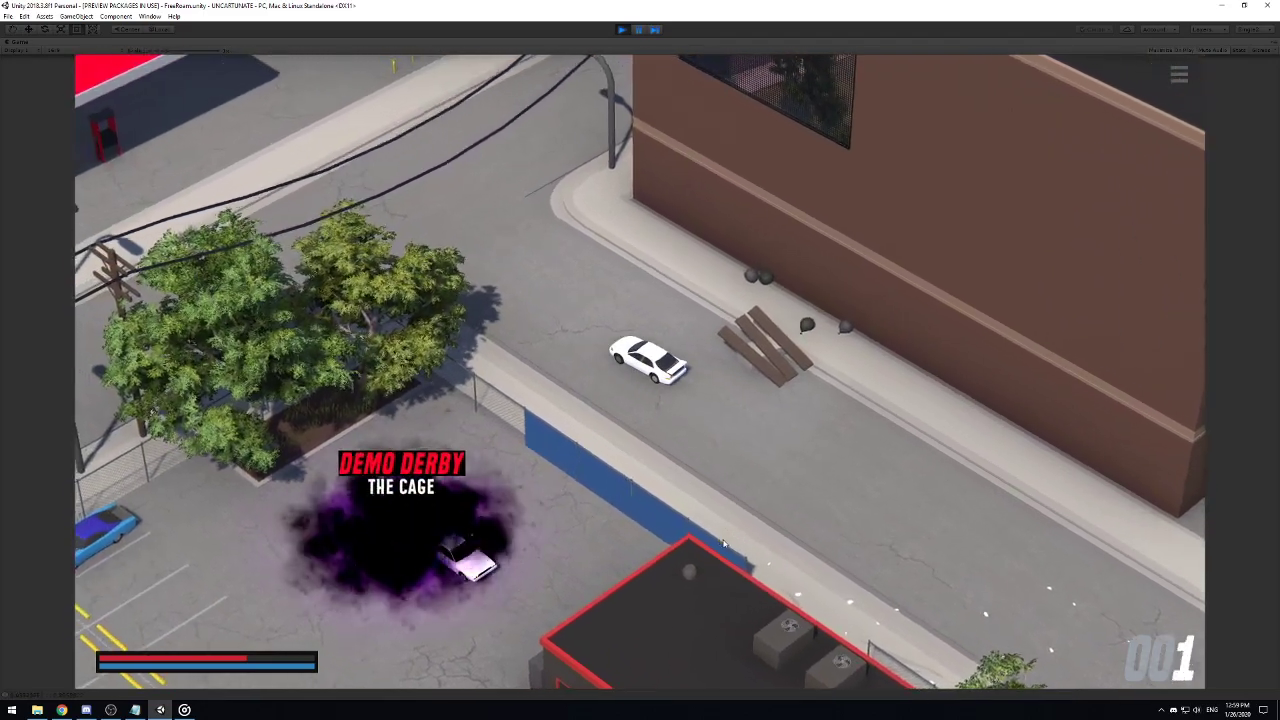
key(w)
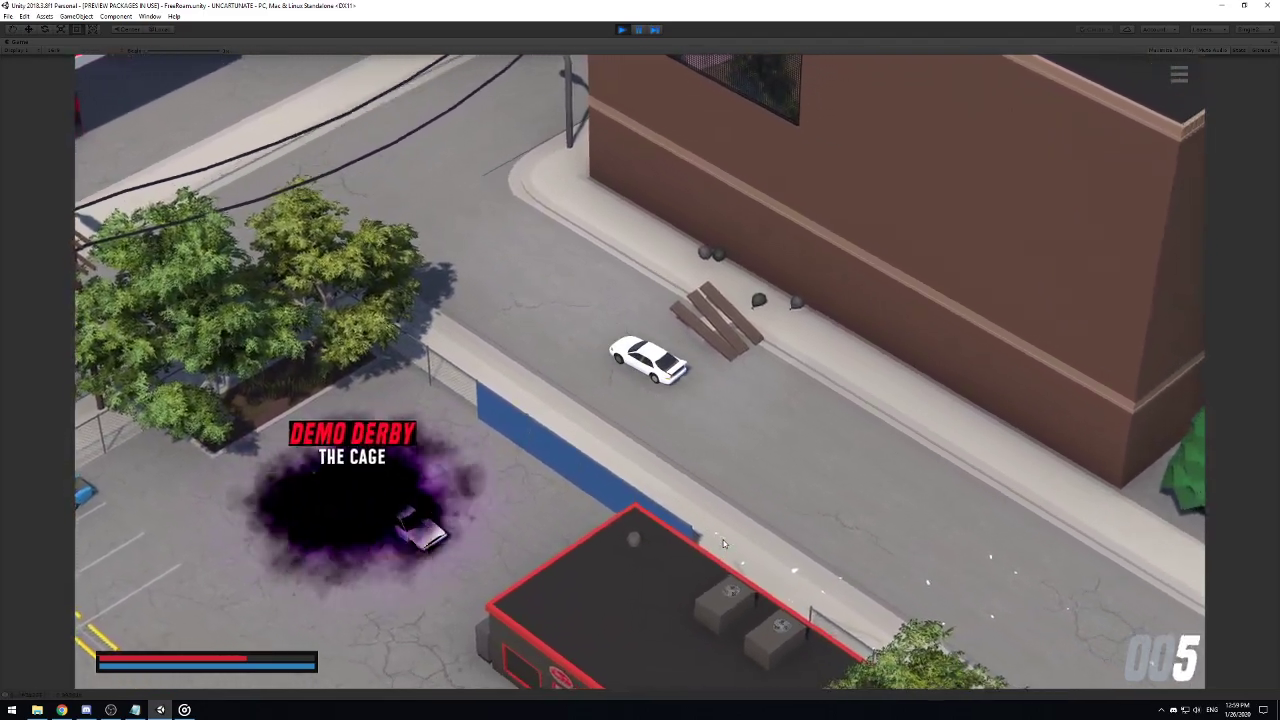